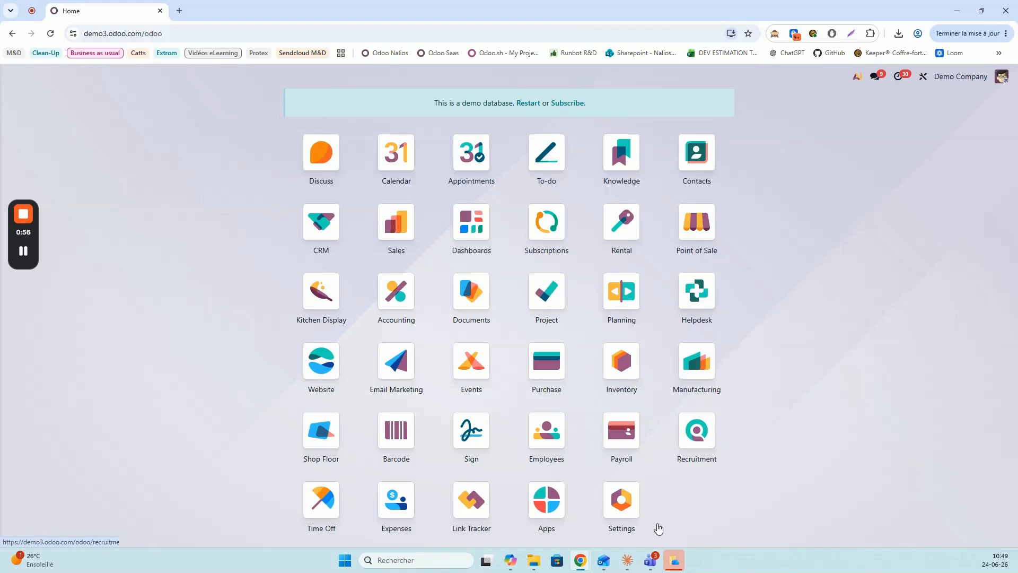
Open Odoo Settings and move through Project to the Planning section with Field Service options
click(628, 503)
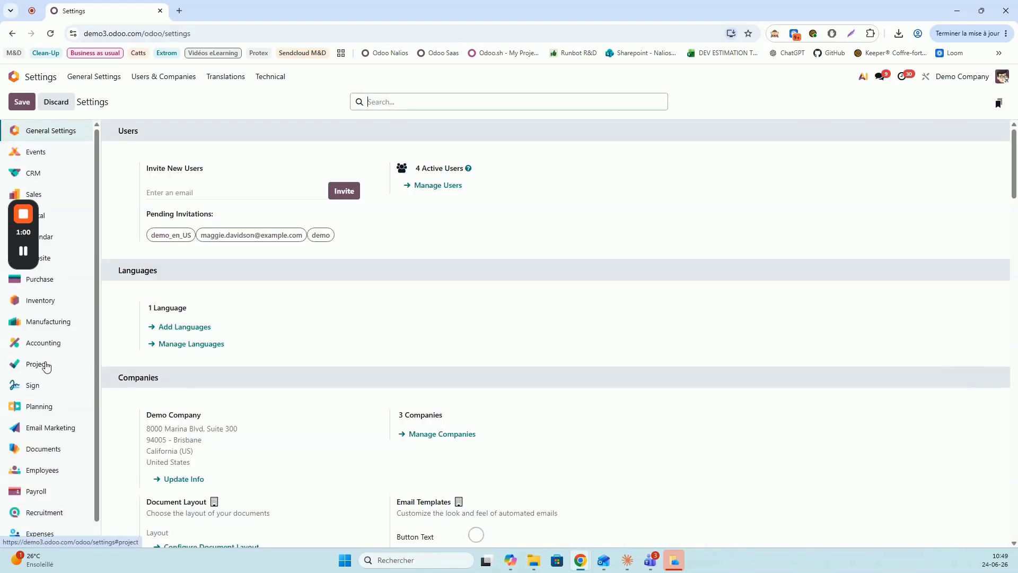
click(46, 366)
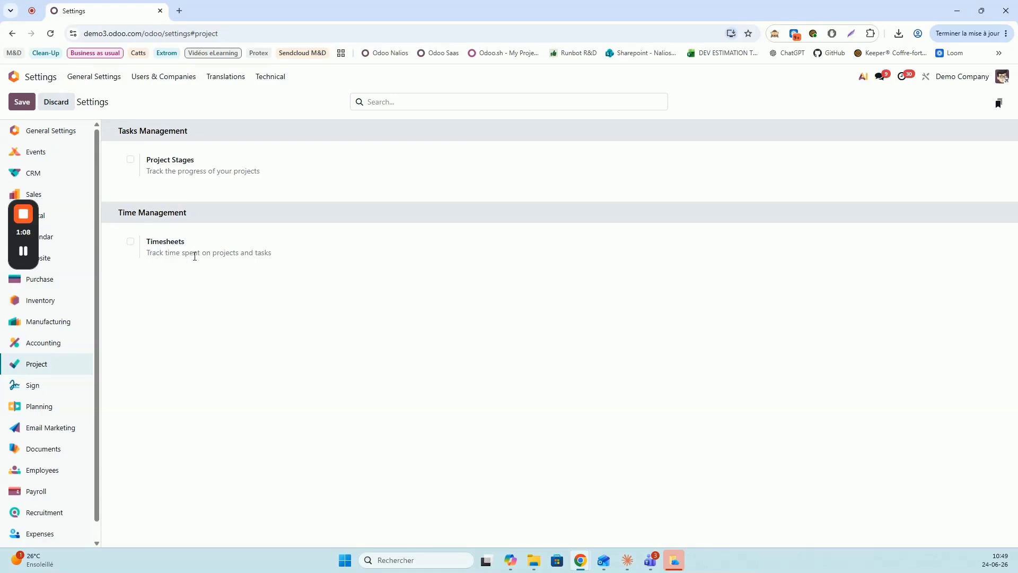
click(44, 407)
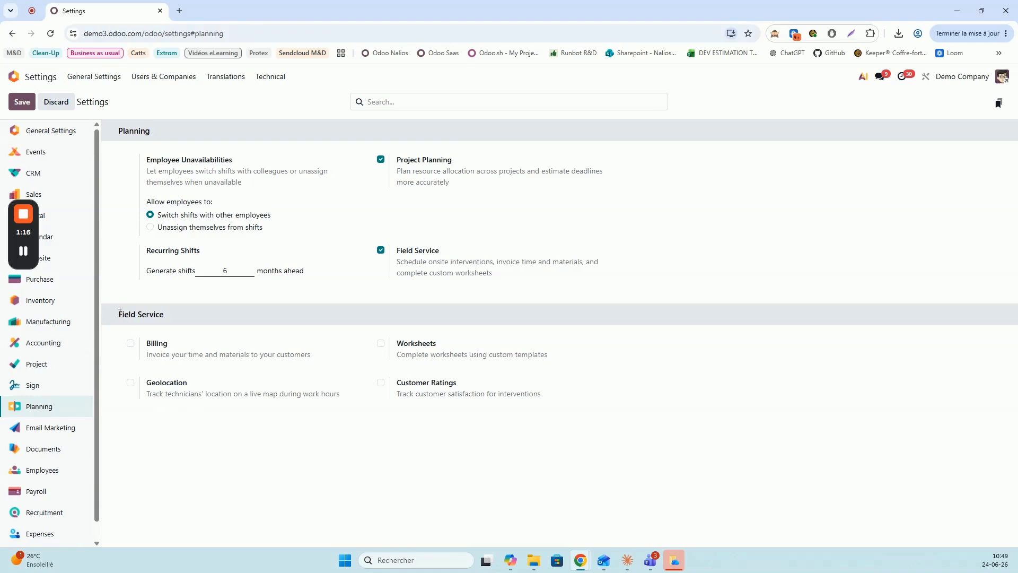
drag(120, 314, 165, 318)
Tick Field Service Billing and Worksheets in Planning settings and save
click(170, 316)
click(131, 343)
click(380, 343)
click(17, 105)
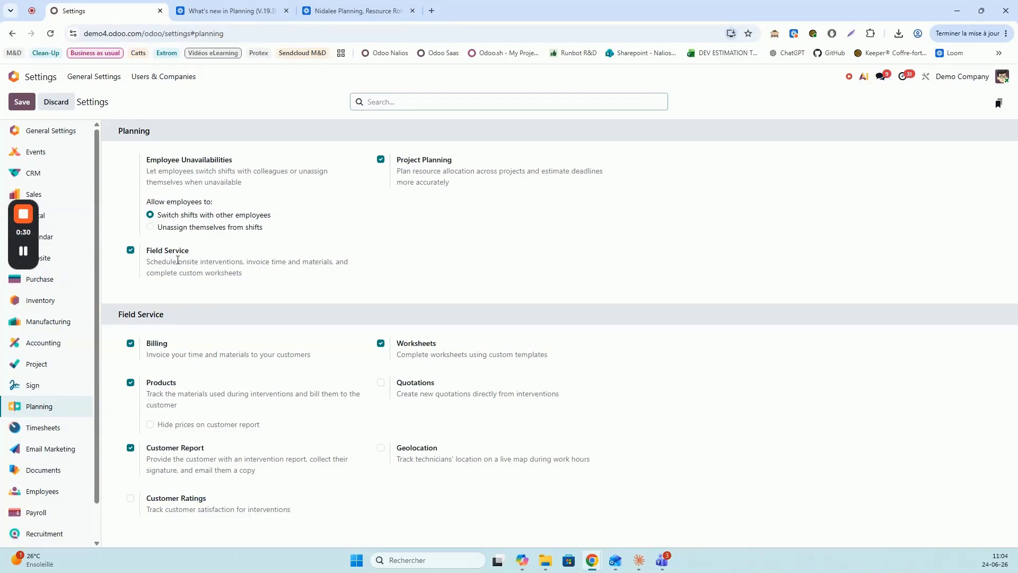
Leave Settings and return to the Odoo apps home screen
click(14, 76)
Create a new Sales product named 'IT Intervention - test'
click(397, 225)
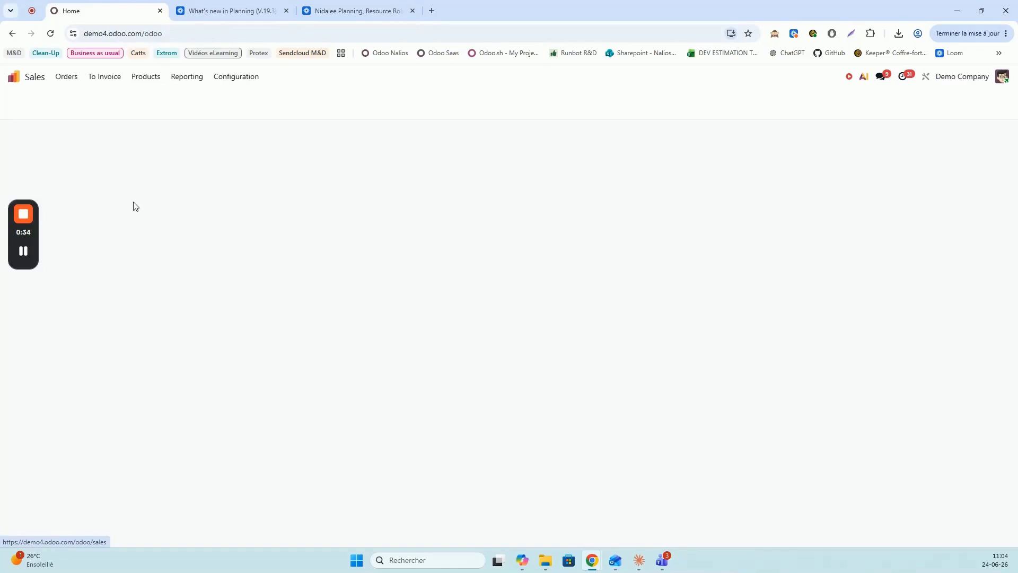
click(143, 77)
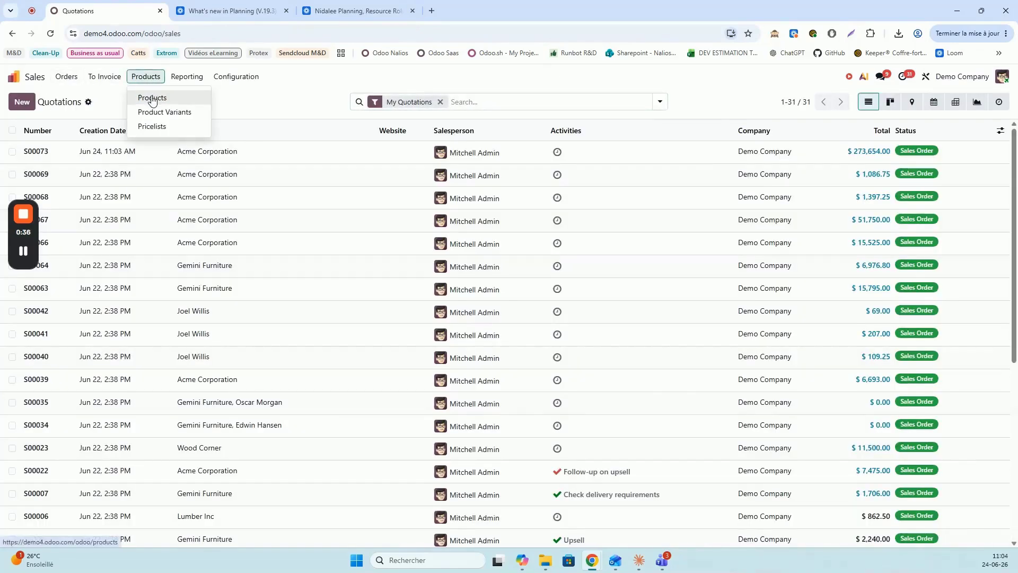
click(142, 96)
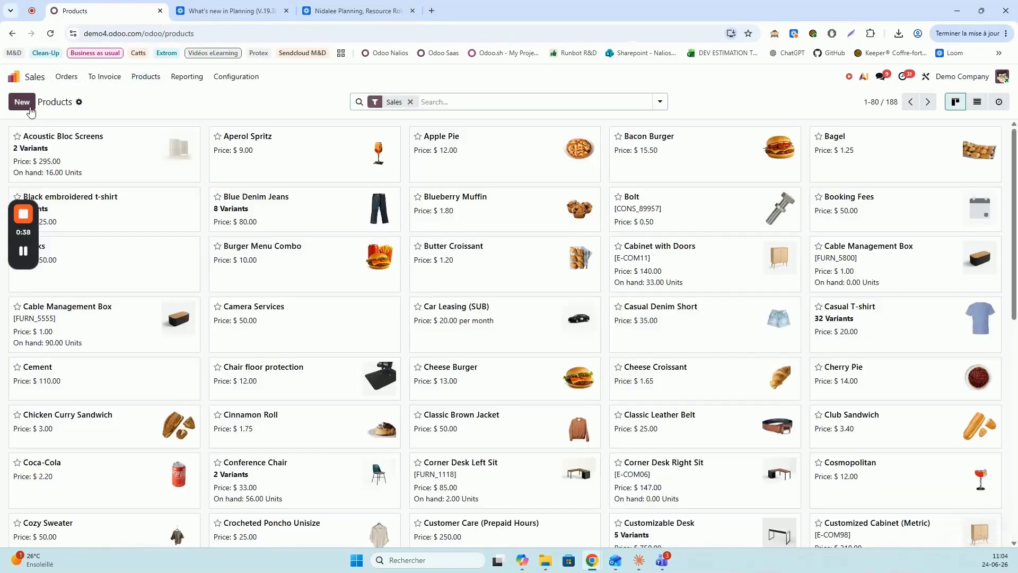
click(23, 103)
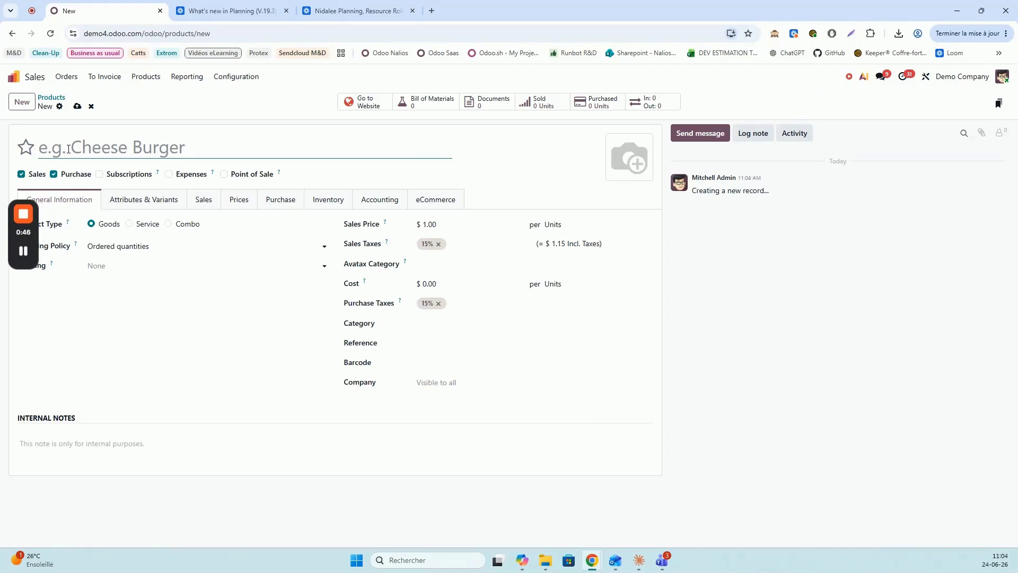
text(I)
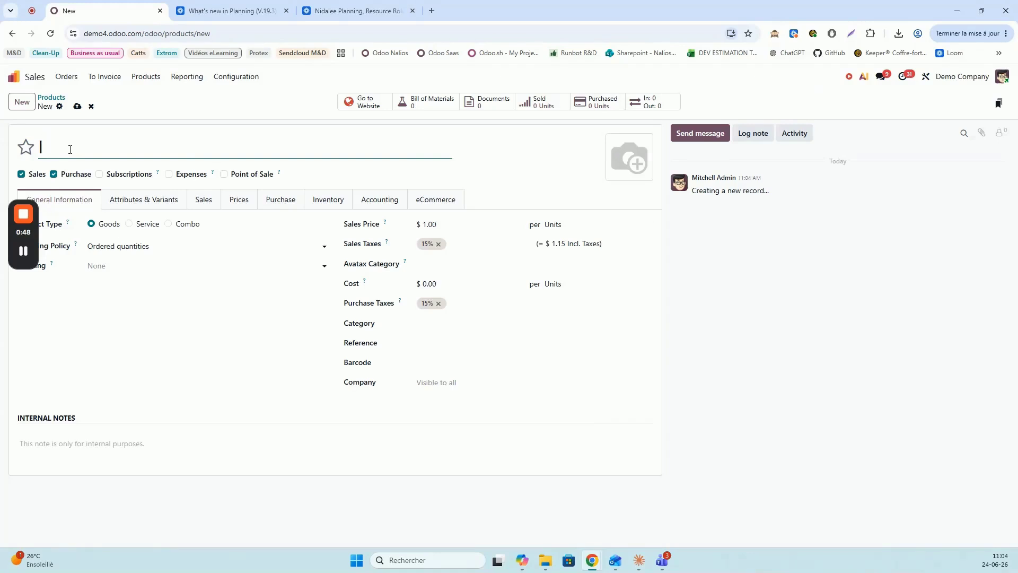
text(T Intervention - test)
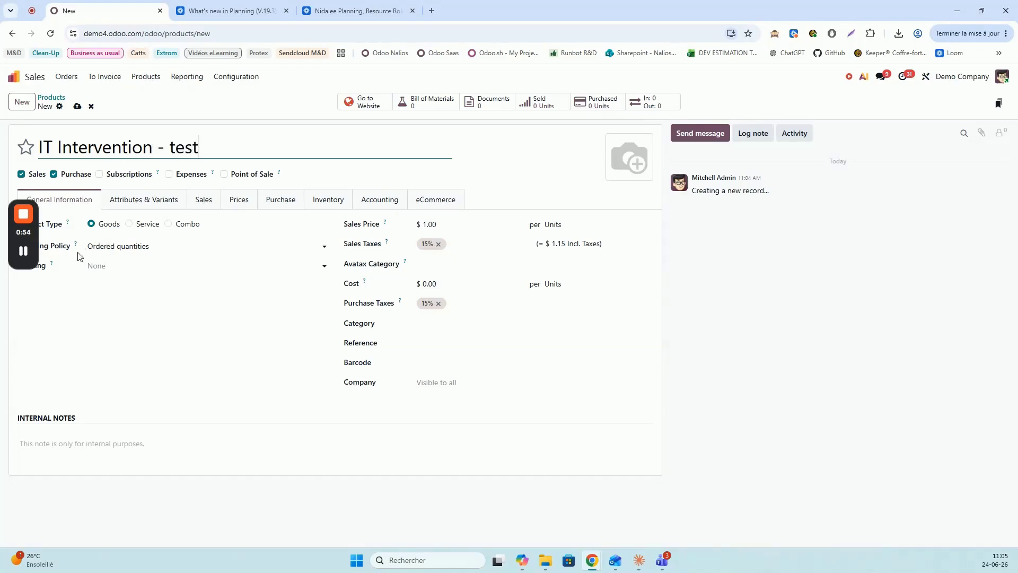
Make IT Intervention - test a Service that creates a Task on order
click(127, 225)
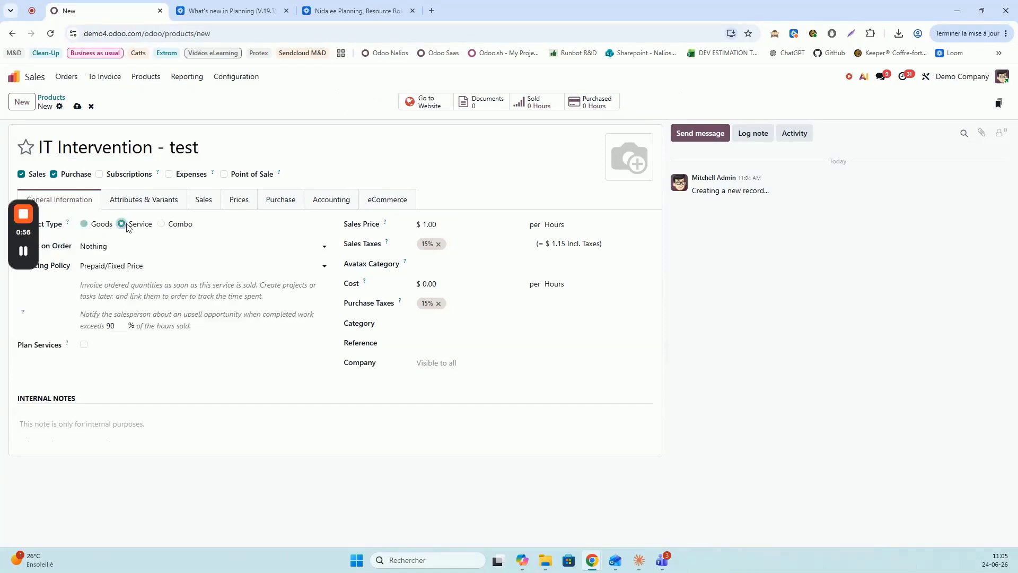
click(118, 245)
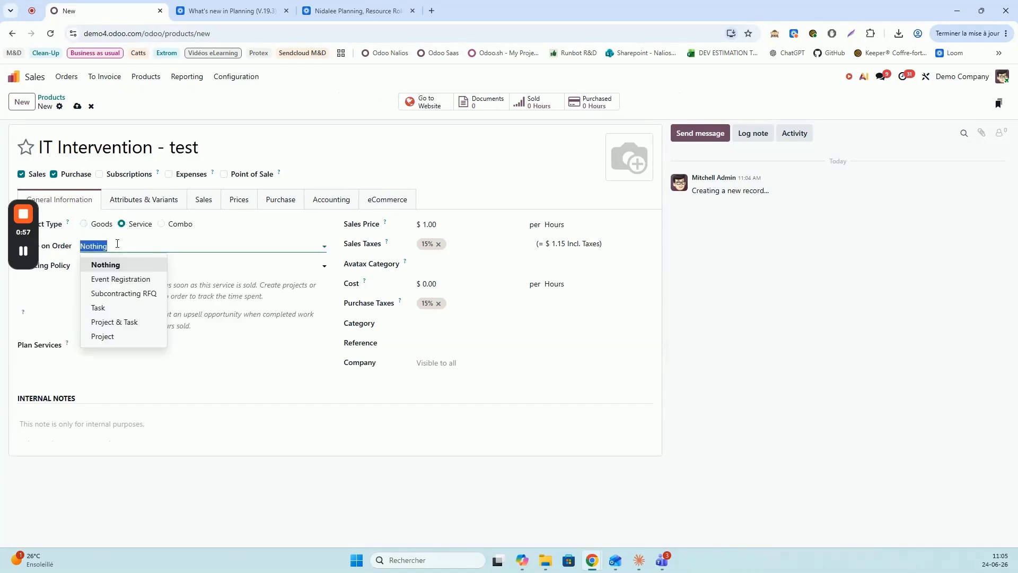
click(104, 310)
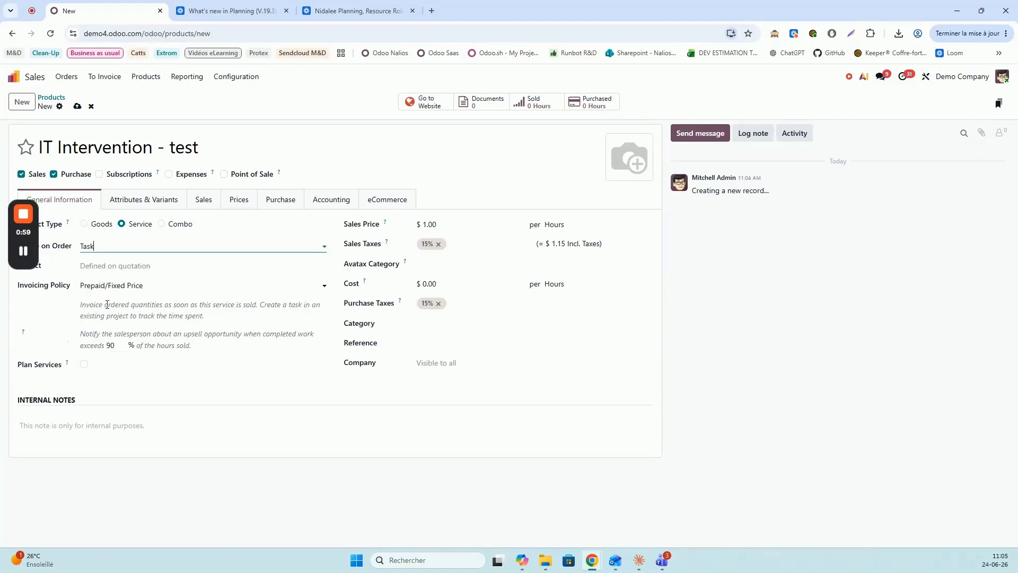
click(115, 245)
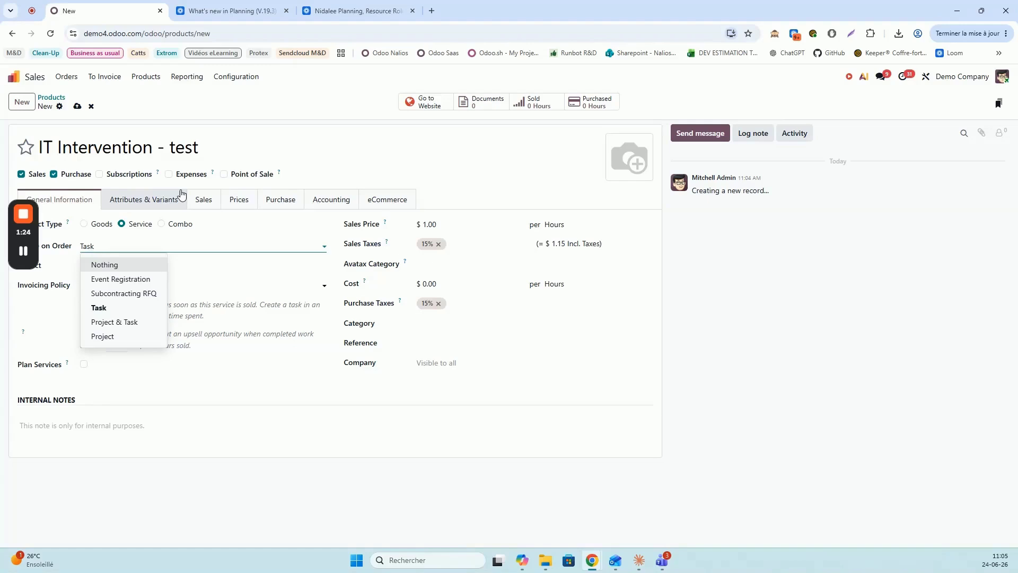
click(205, 282)
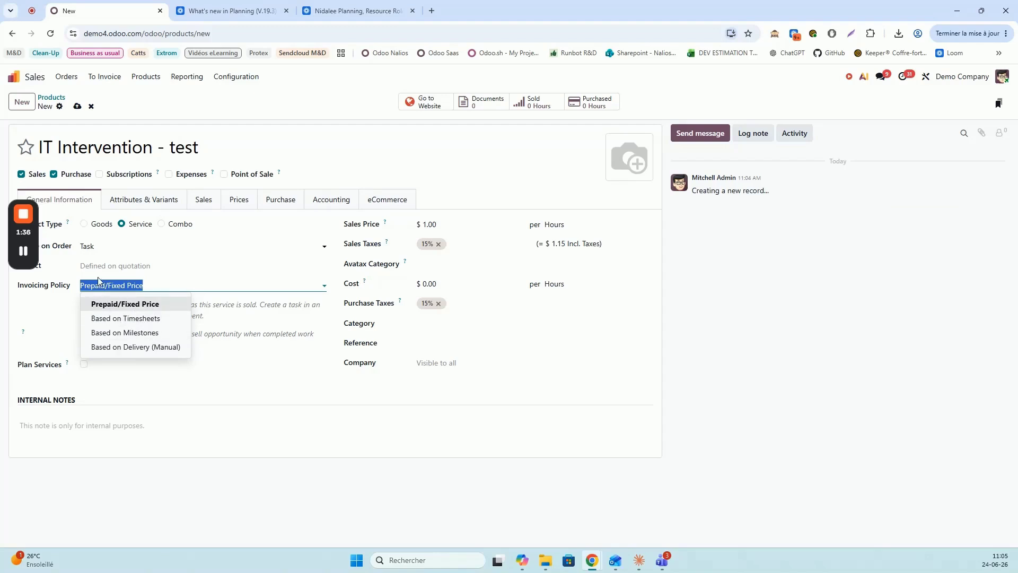
Keep Prepaid/Fixed Price invoicing and plan the service as IT Technician shifts
click(98, 304)
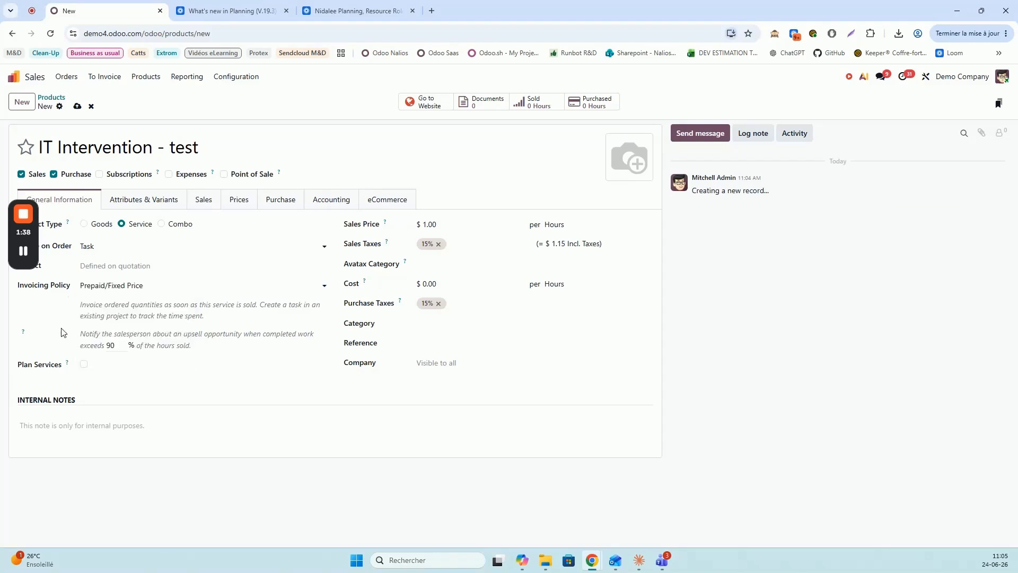
click(83, 364)
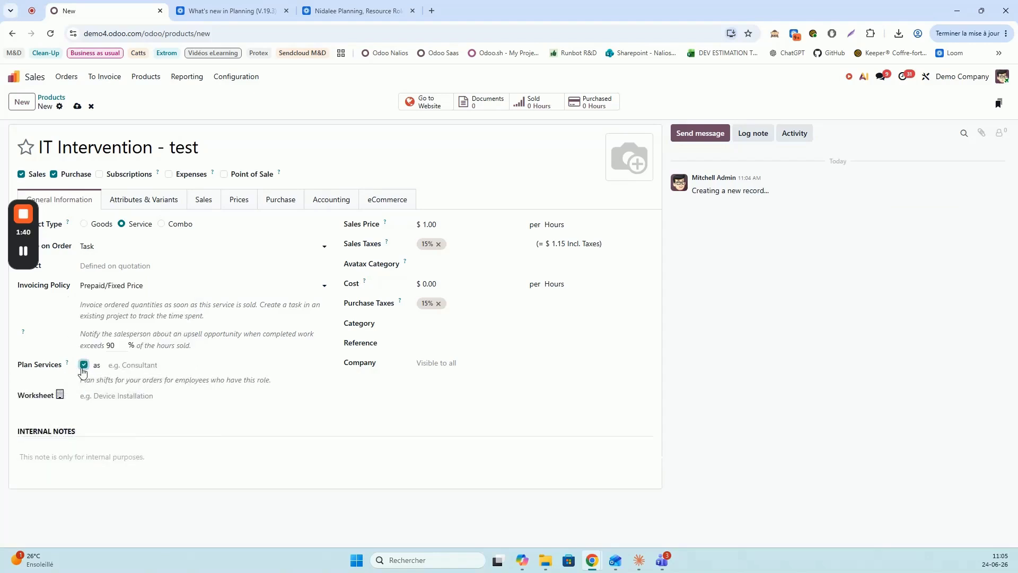
click(131, 364)
text(it)
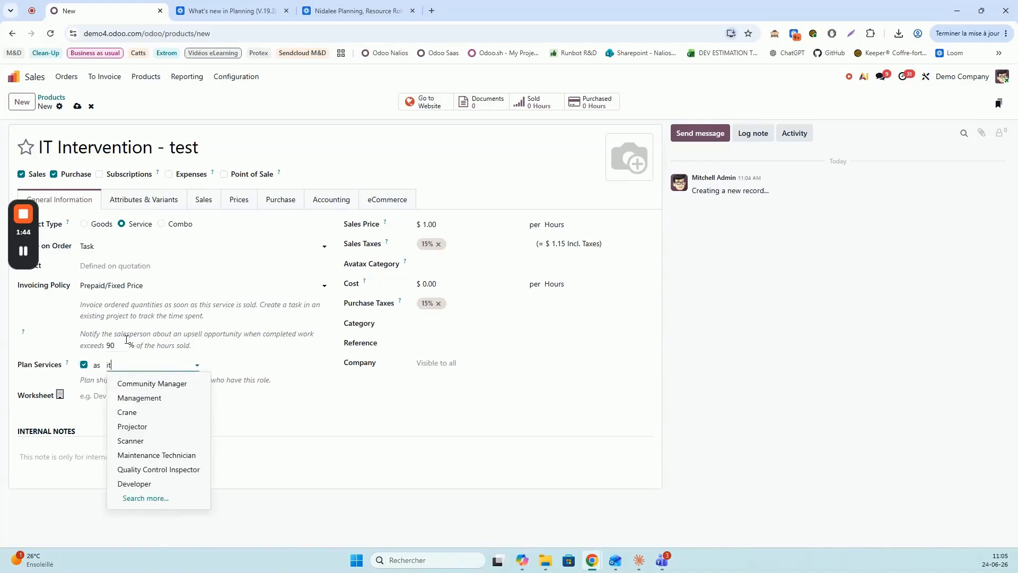
click(171, 461)
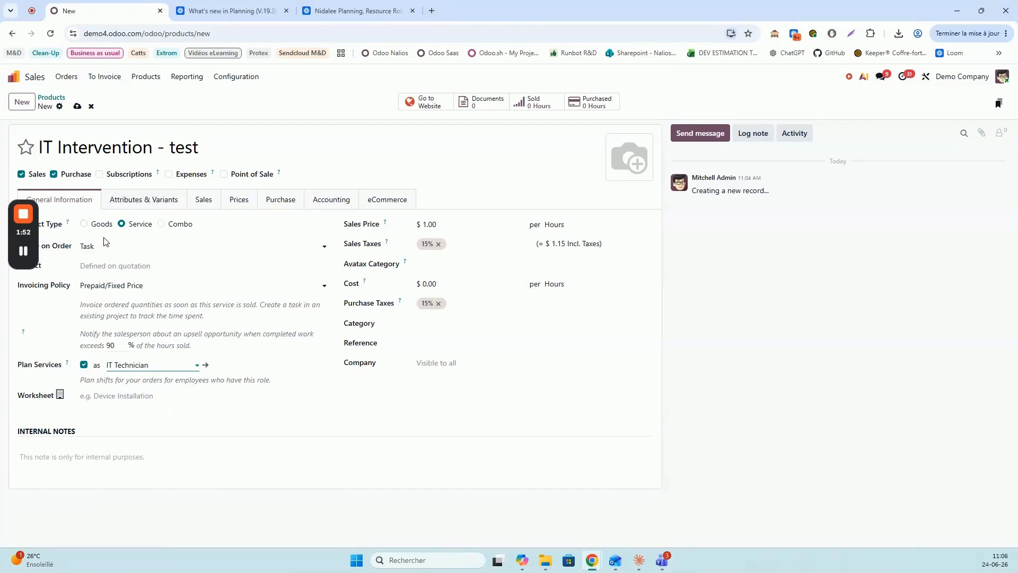
drag(65, 150, 154, 160)
click(164, 150)
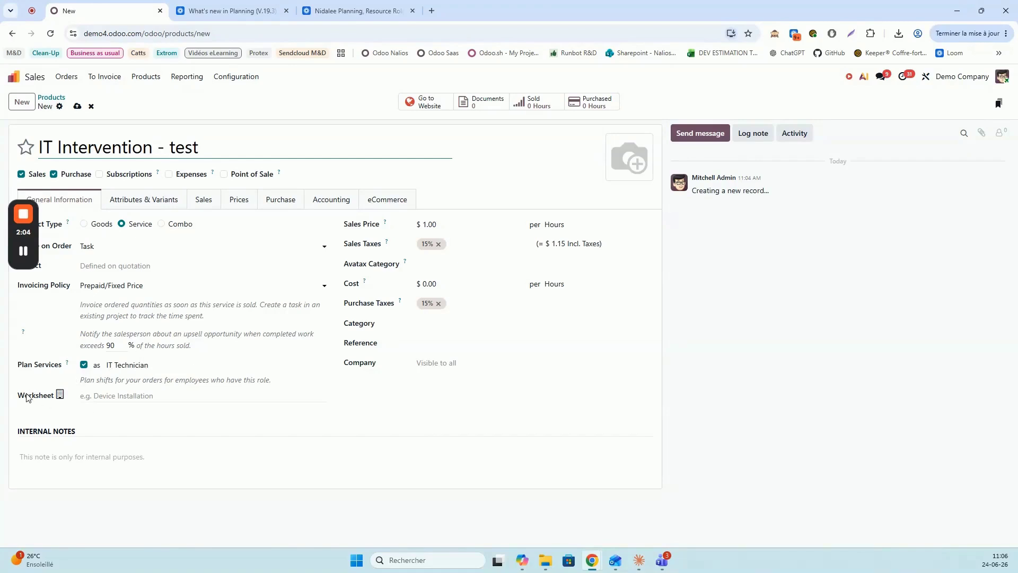
Leave the worksheet template empty and save the IT Intervention - test product
click(106, 397)
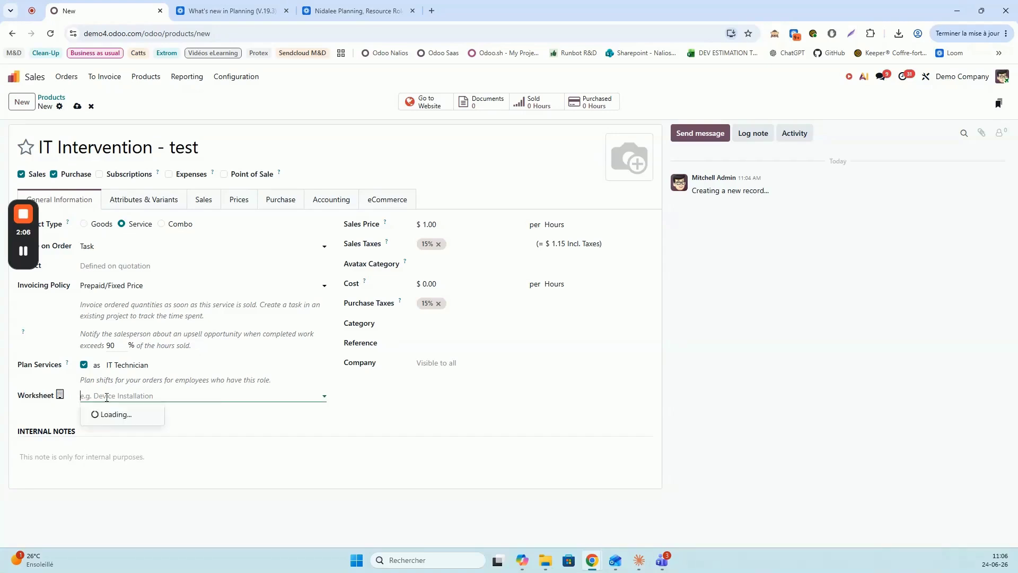
click(65, 425)
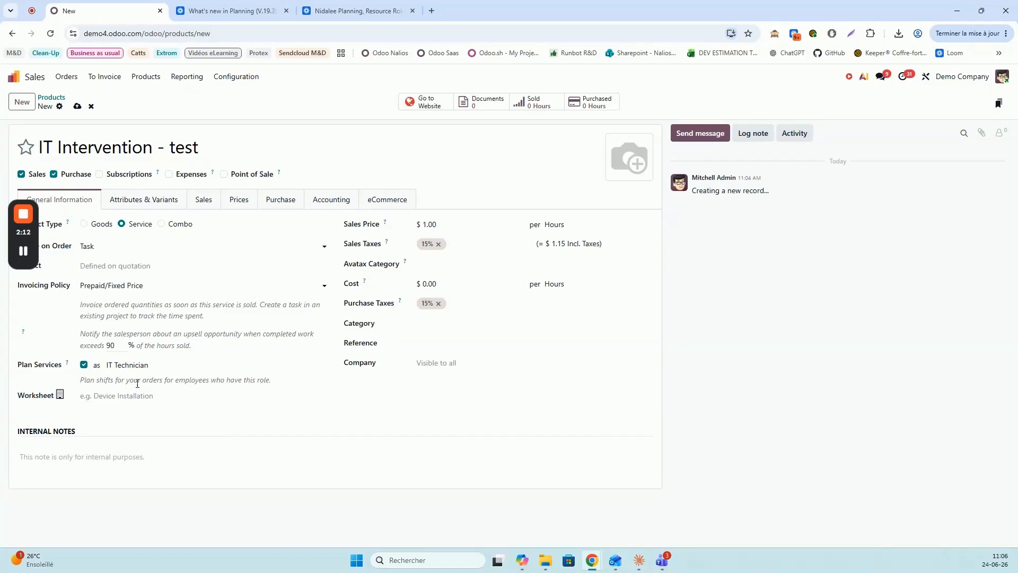
click(77, 106)
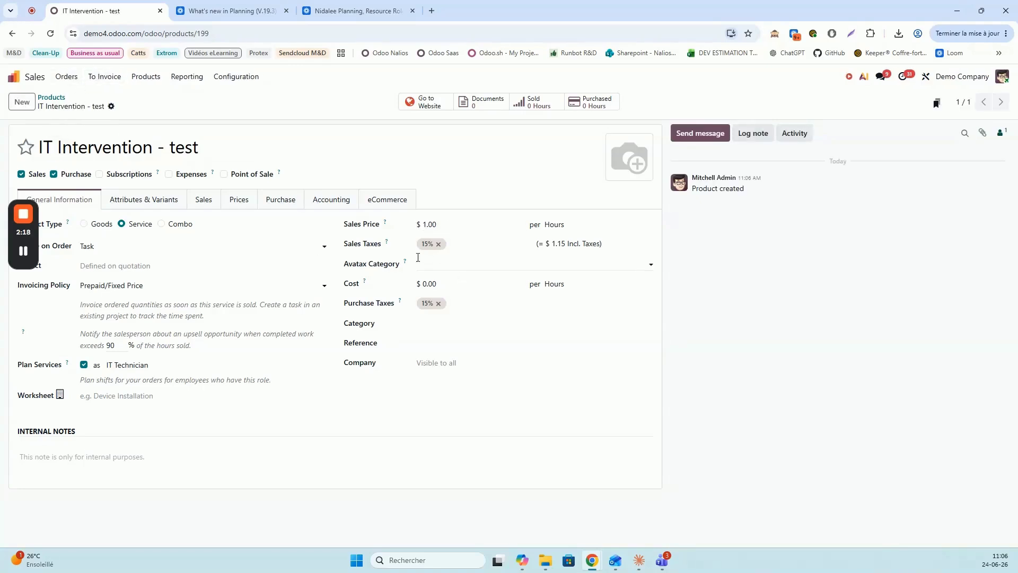
click(66, 76)
Start a new quotation for newly created customer zgi and show its Other Info fields
click(69, 96)
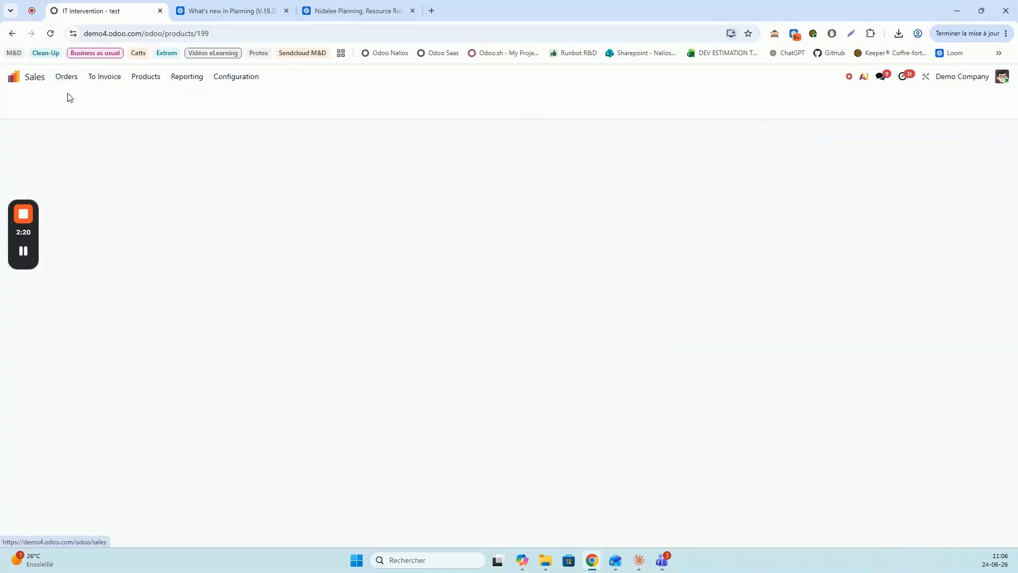
click(27, 101)
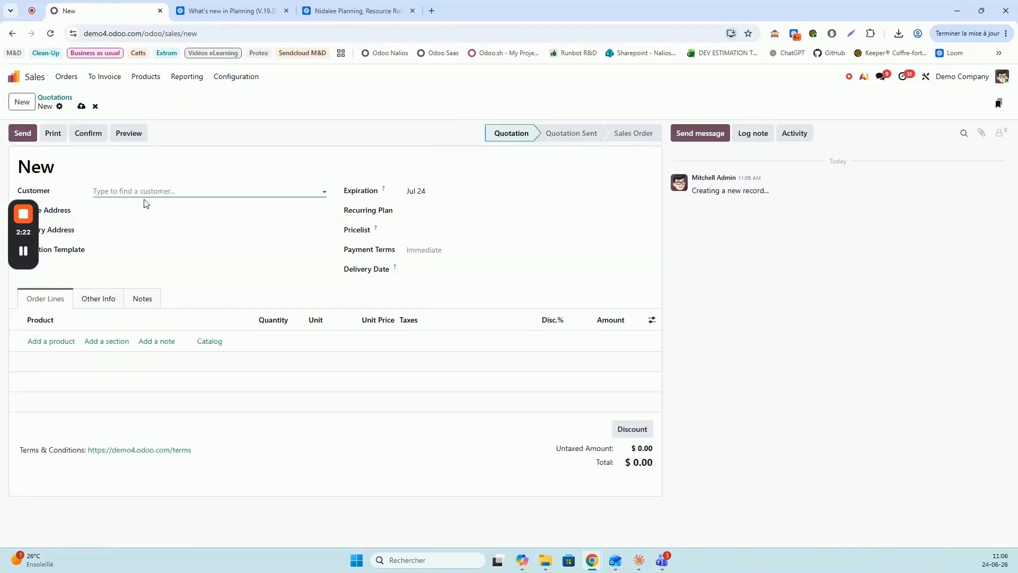
text(ZGI)
key(BackSpace)
key(BackSpace)
text(z)
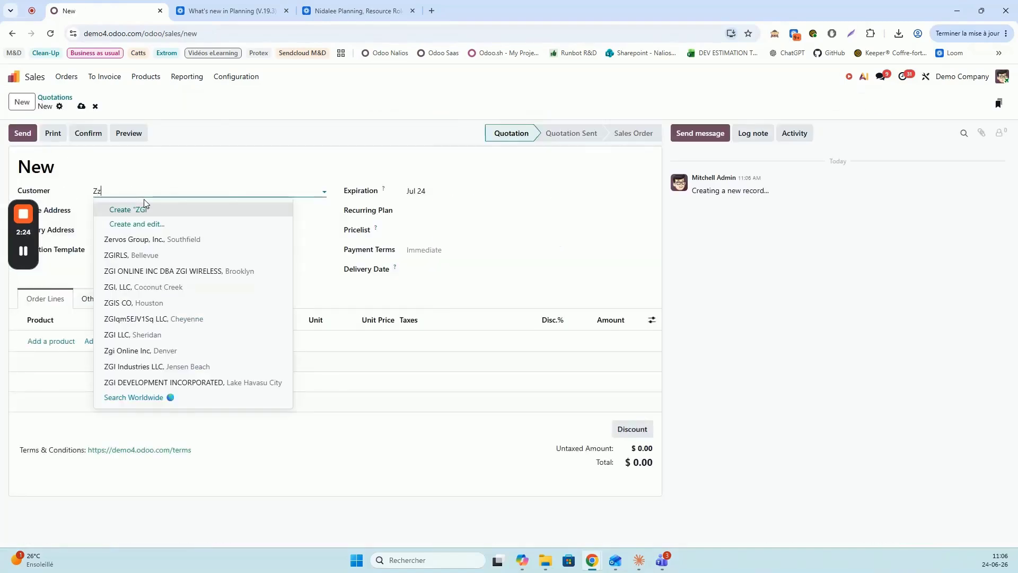
text(gi)
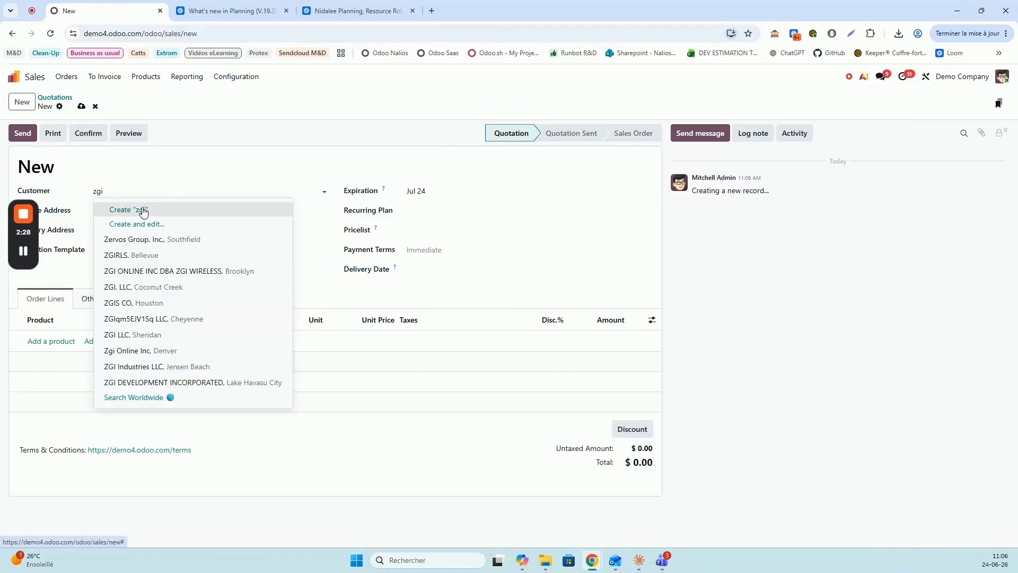
click(143, 210)
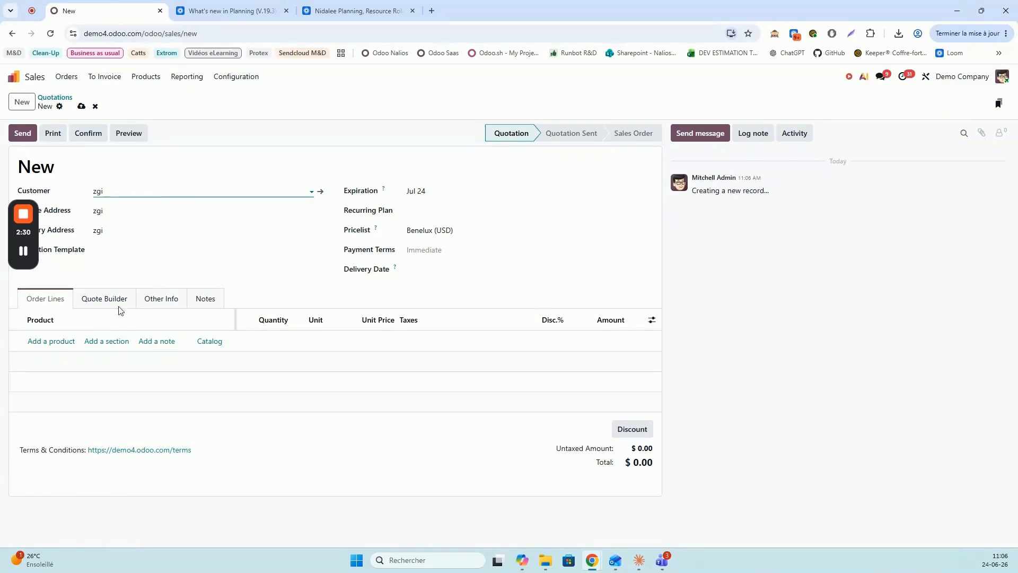
click(158, 301)
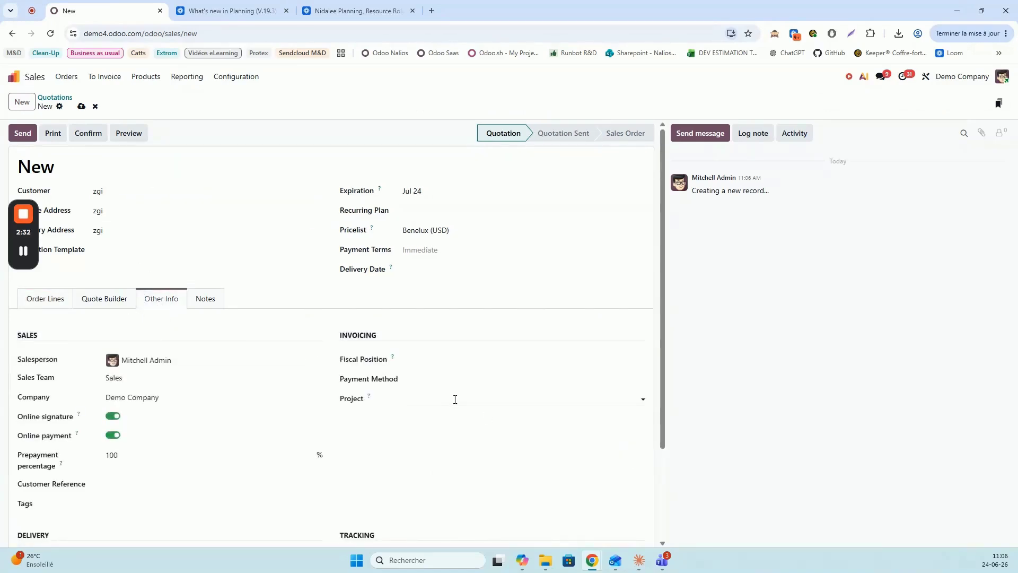
click(455, 399)
Filter the full project list by a Customer = zgi rule
click(474, 532)
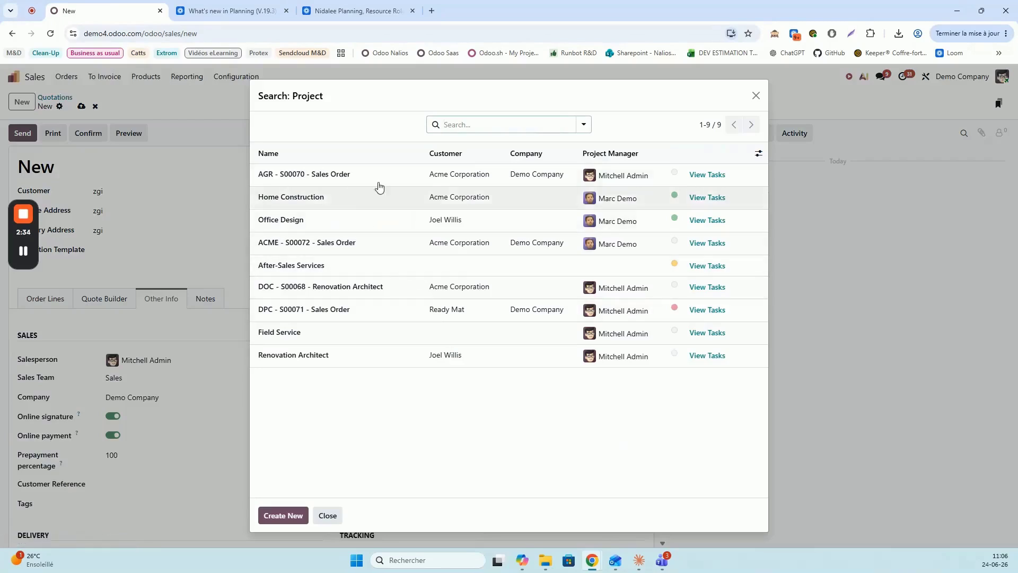
click(583, 124)
click(261, 320)
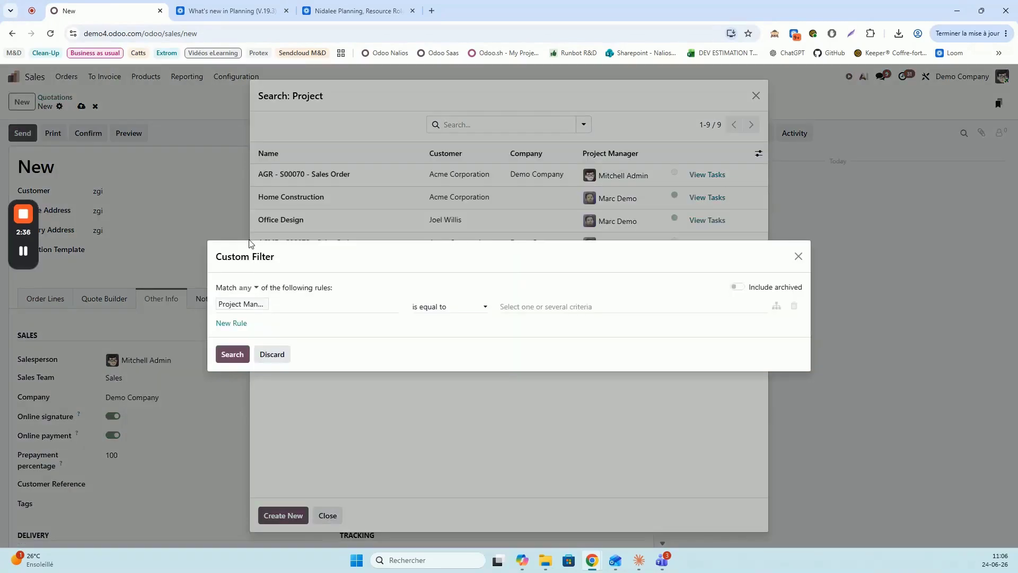
click(285, 305)
text(c)
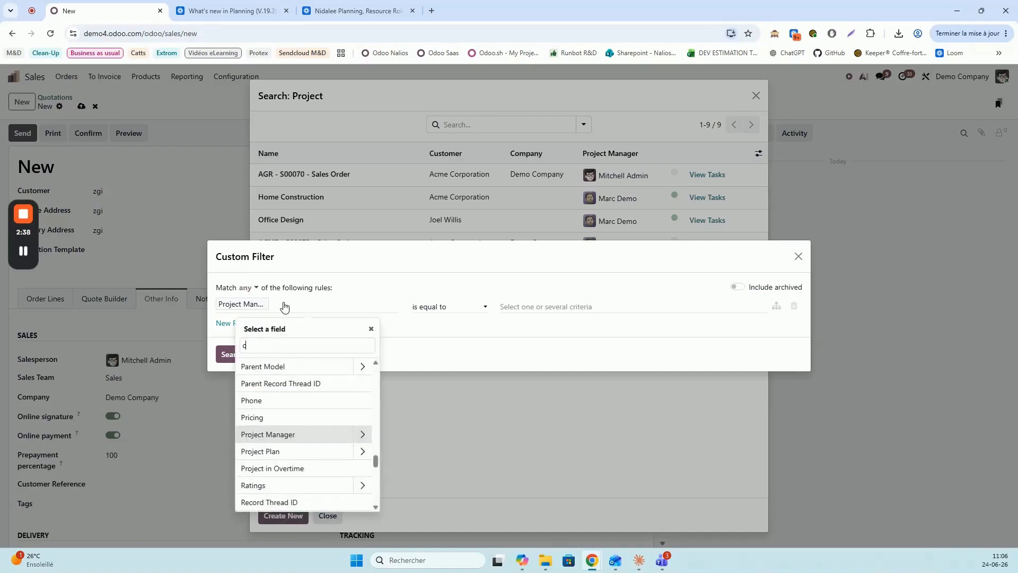
text(ust)
click(334, 382)
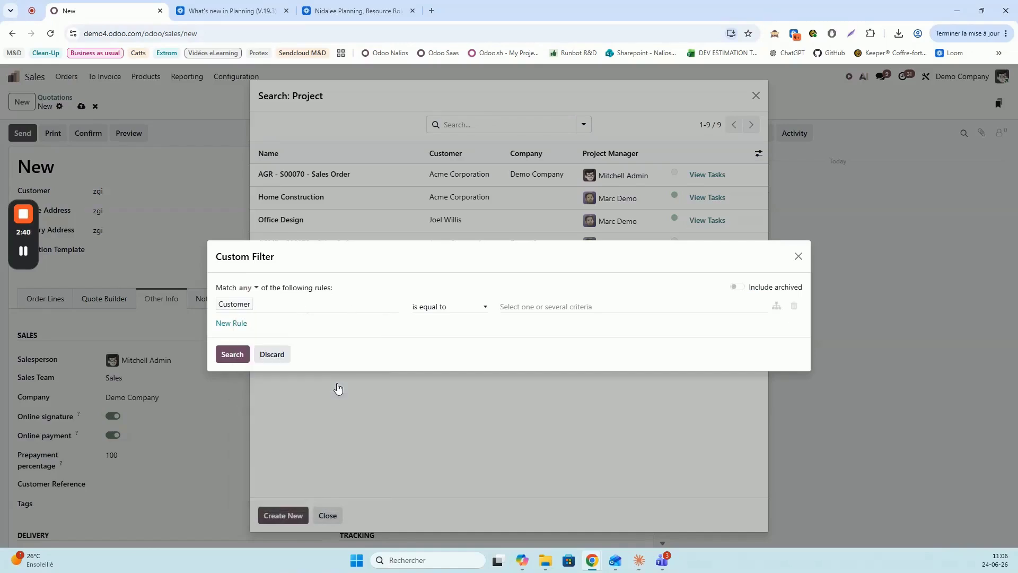
click(466, 310)
click(509, 313)
text(zgi)
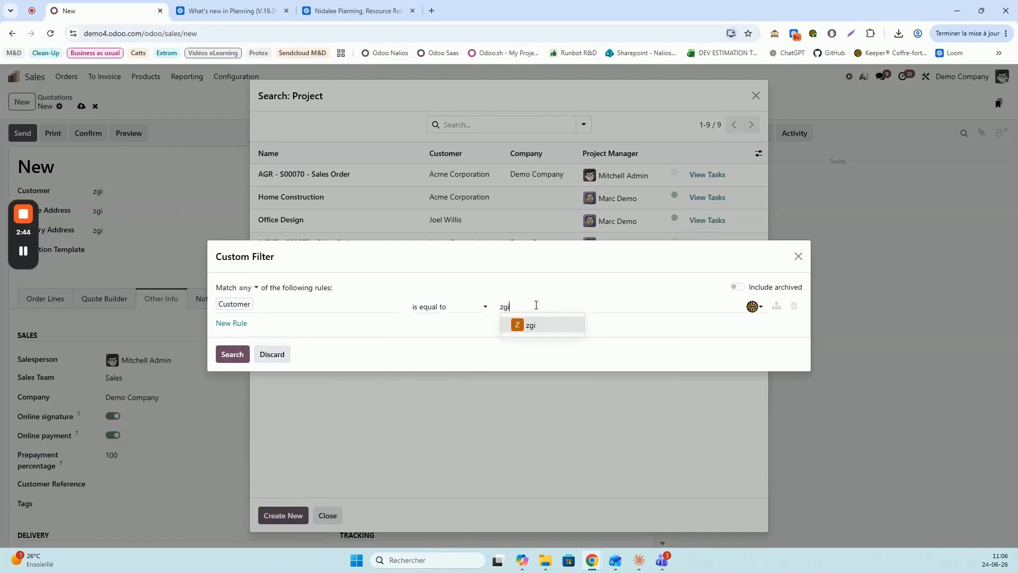
click(536, 324)
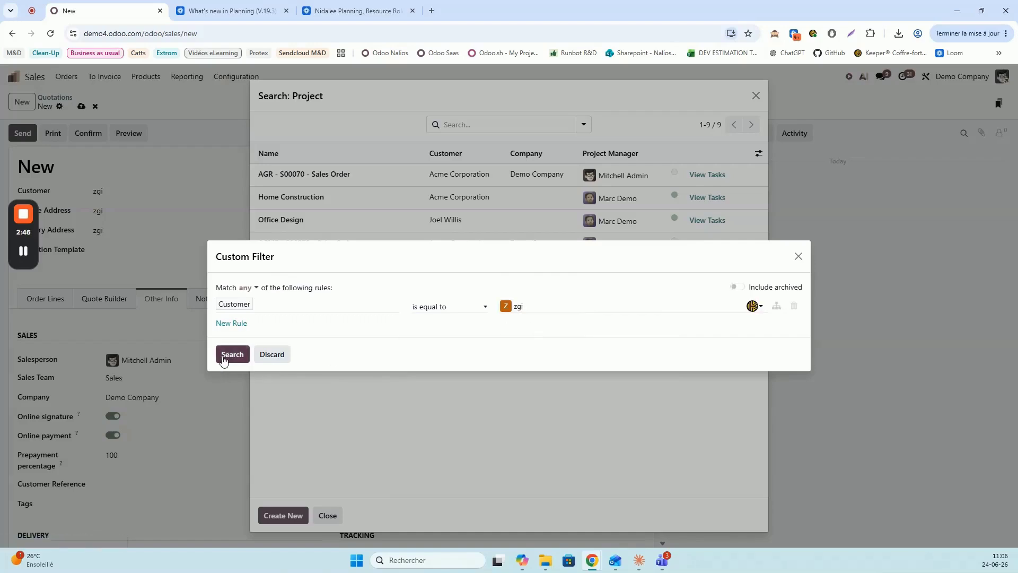
click(232, 354)
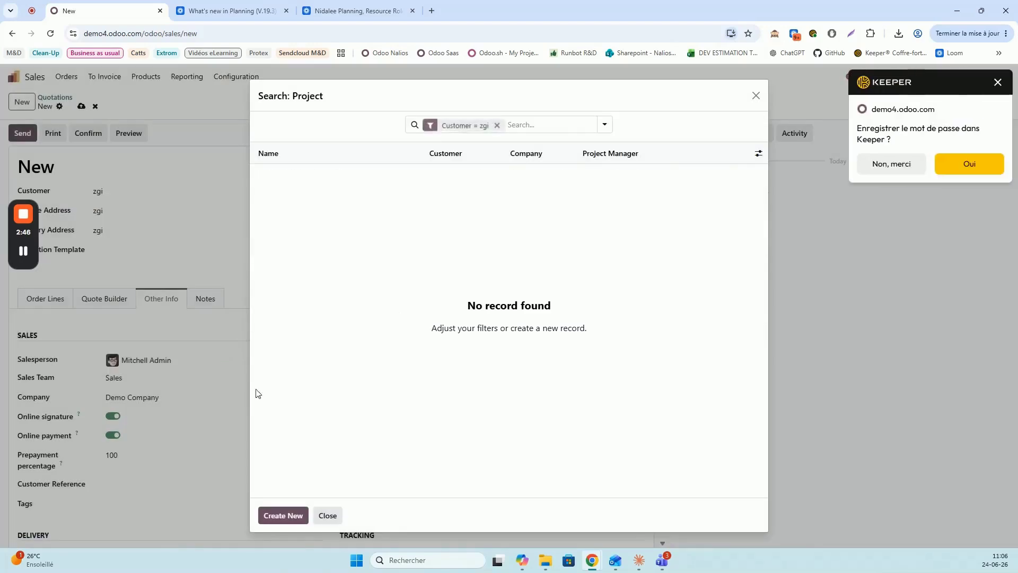
click(997, 82)
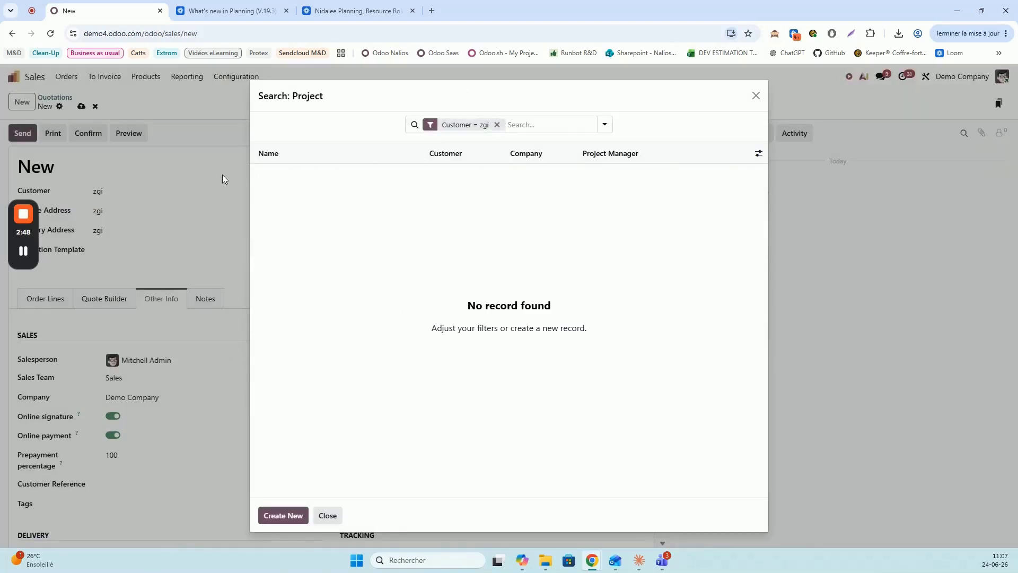
Create project 'ZGI - IT', review its settings, and save it onto the quotation
click(278, 515)
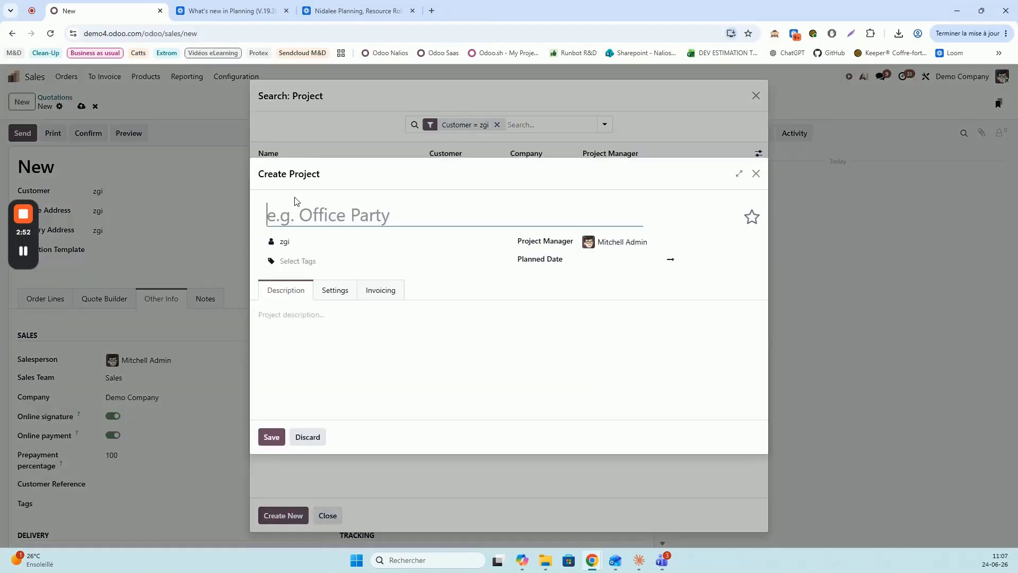
text(ZGI)
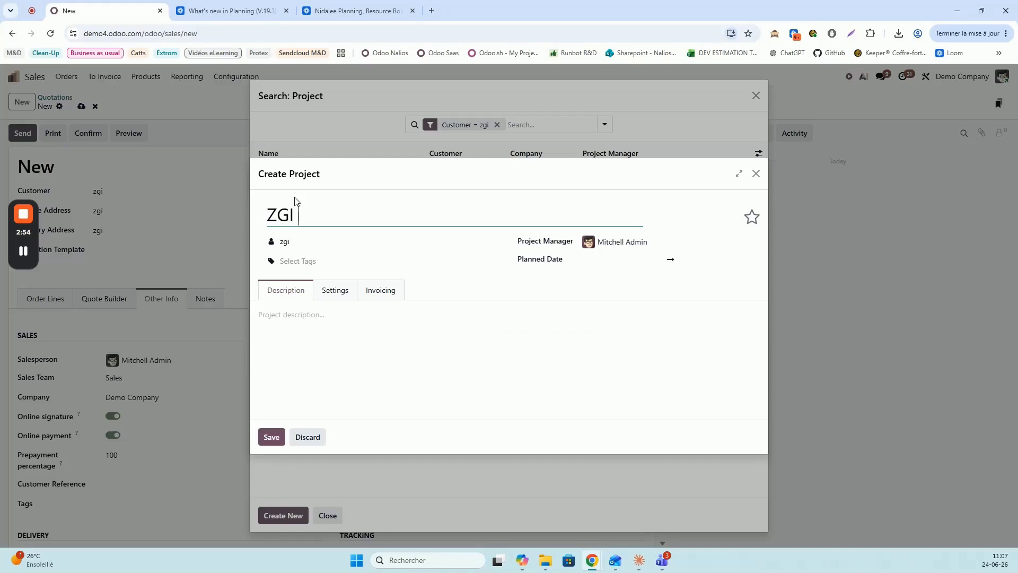
text( - IT)
click(326, 292)
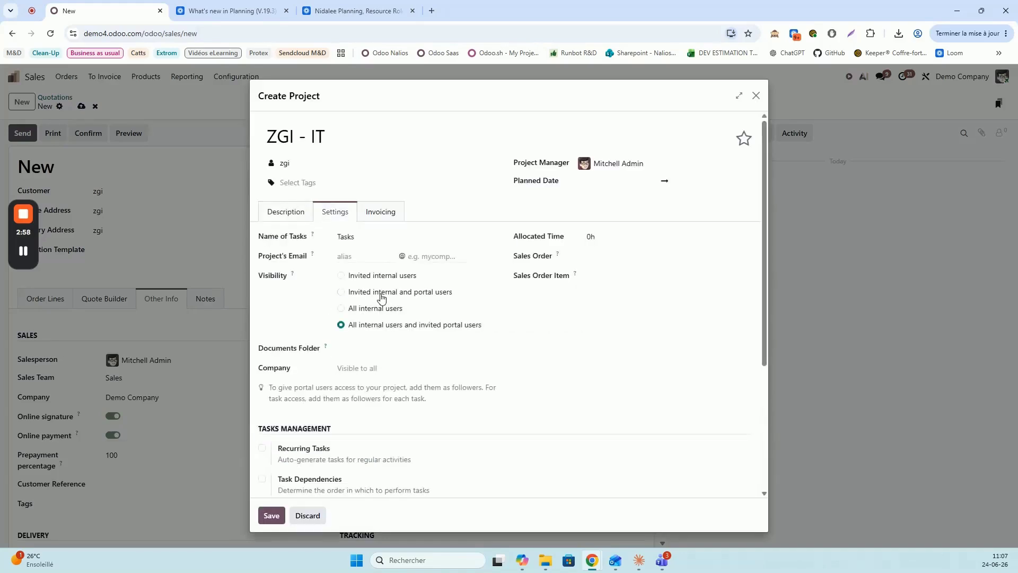
scroll(415, 354, down, 1)
scroll(415, 354, down, 3)
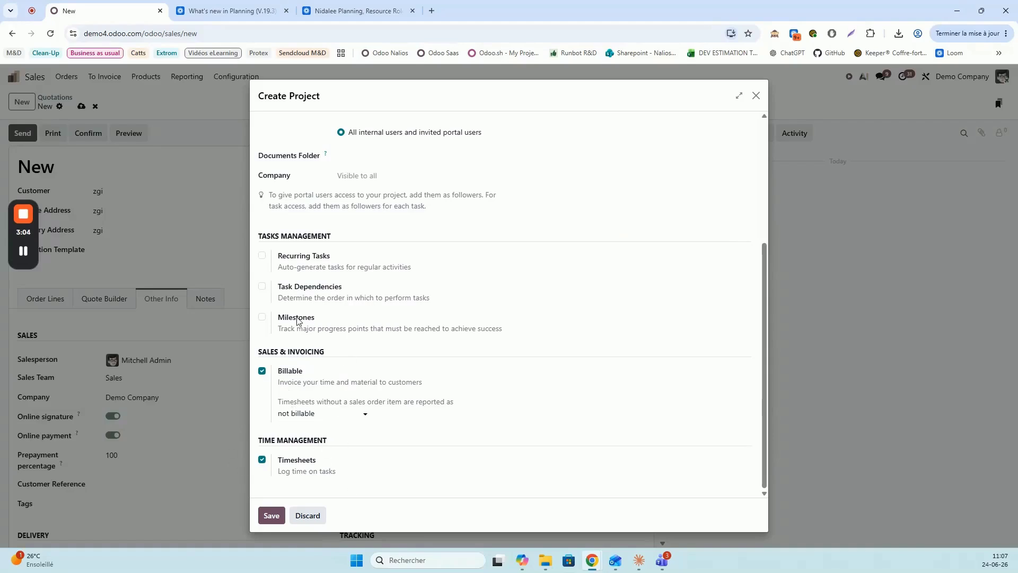
click(281, 520)
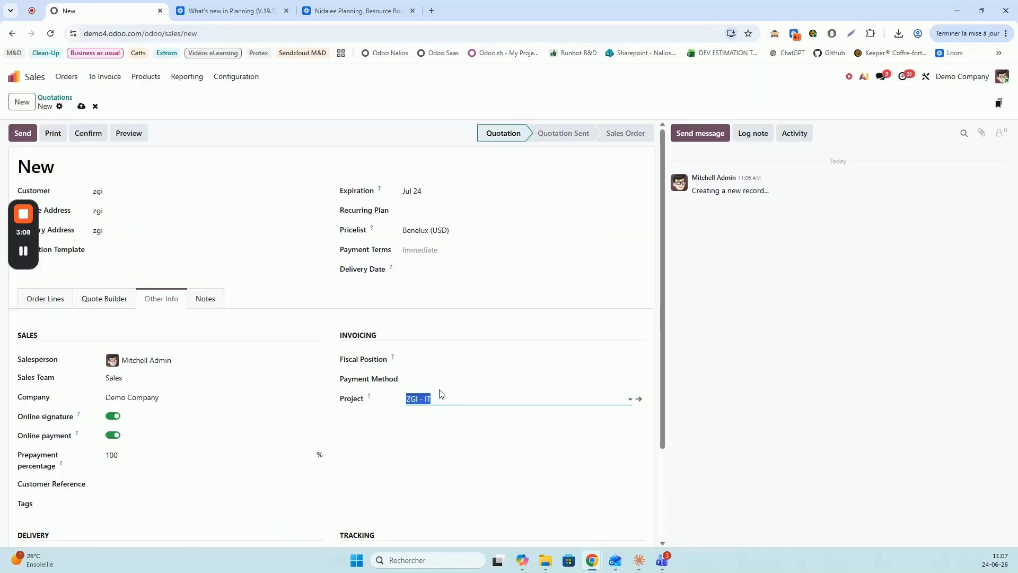
Add an IT Intervention - test line at unit price 150 and confirm the quotation
click(45, 298)
click(51, 340)
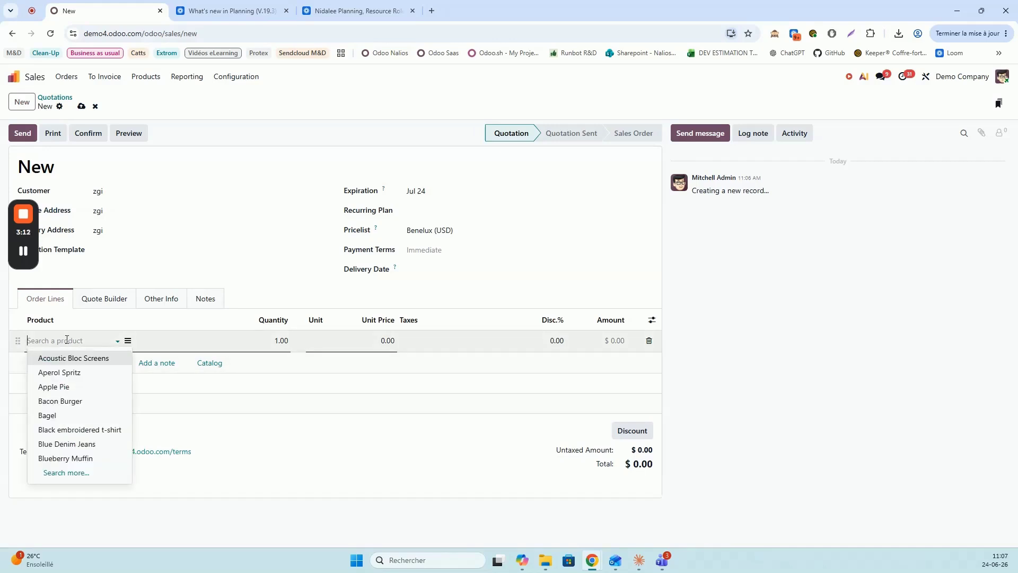
text(test)
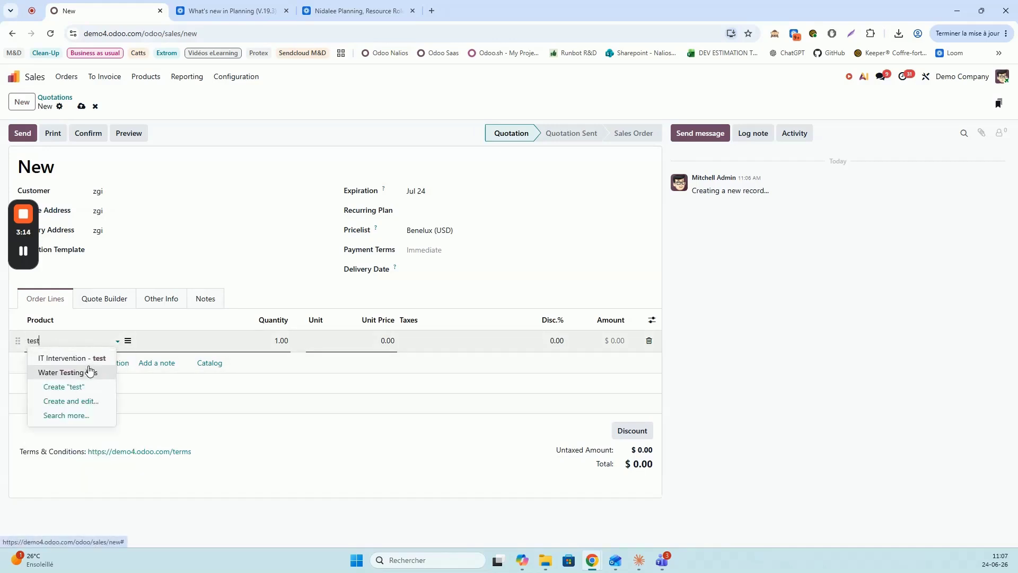
click(77, 363)
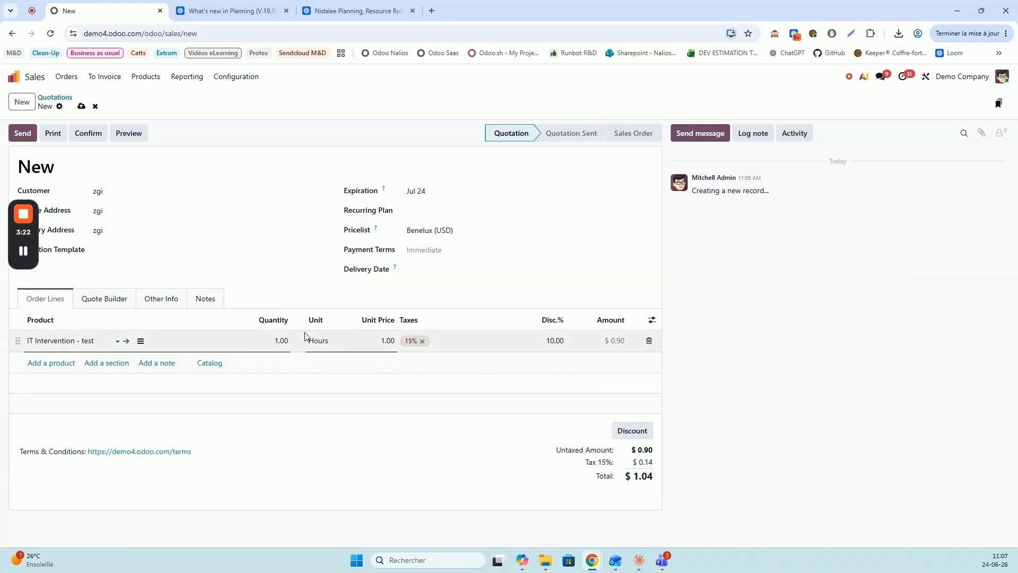
click(374, 336)
text(150)
click(473, 450)
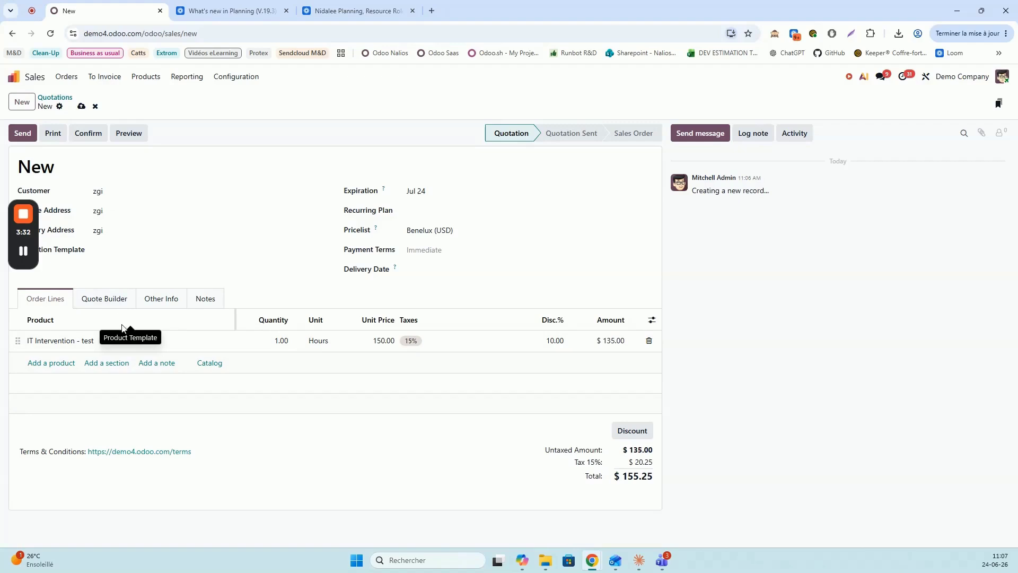
click(88, 134)
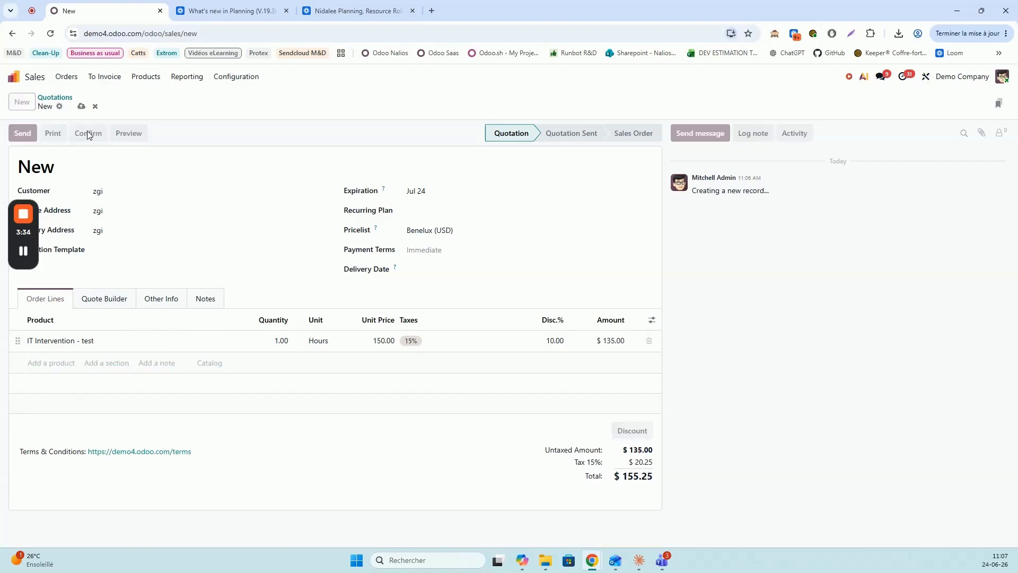